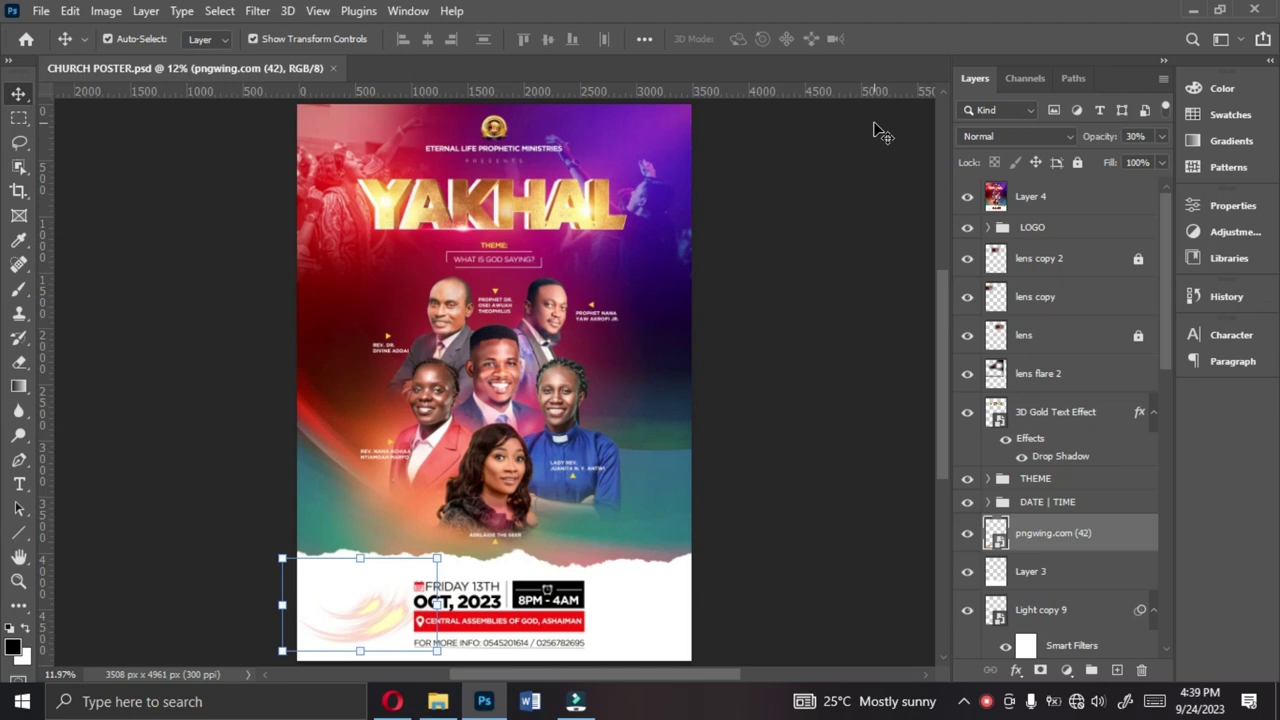
Deselect the pngwing.com (42) light-streak graphic on the church poster.
left_click(718, 203)
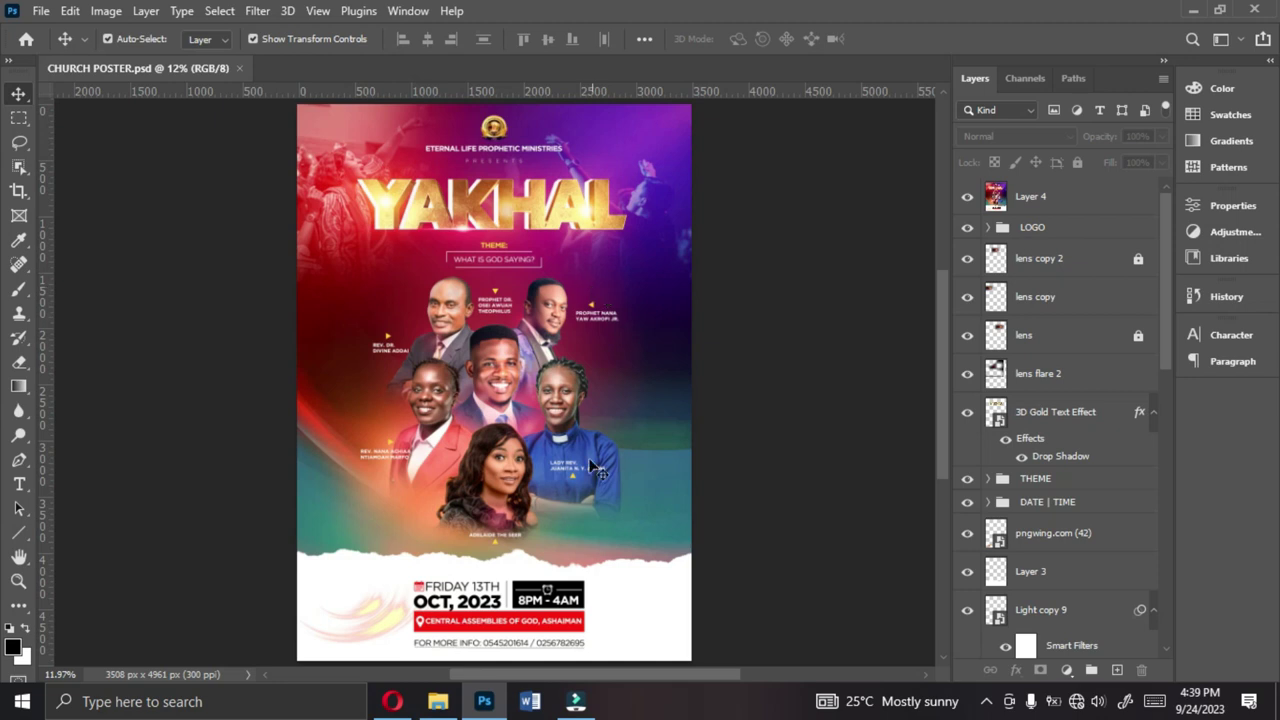
Browse via Pictures to the Desktop and open the YAKHAL DESIGN folder.
left_click(438, 701)
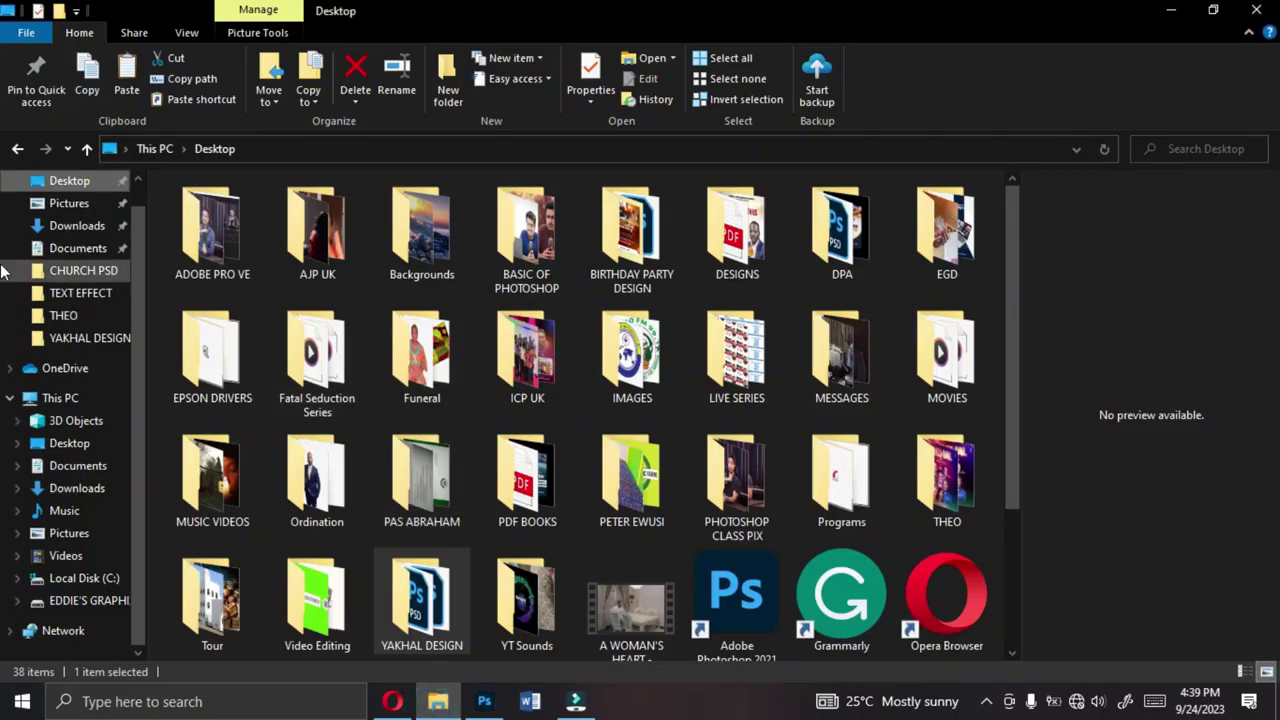
left_click(69, 202)
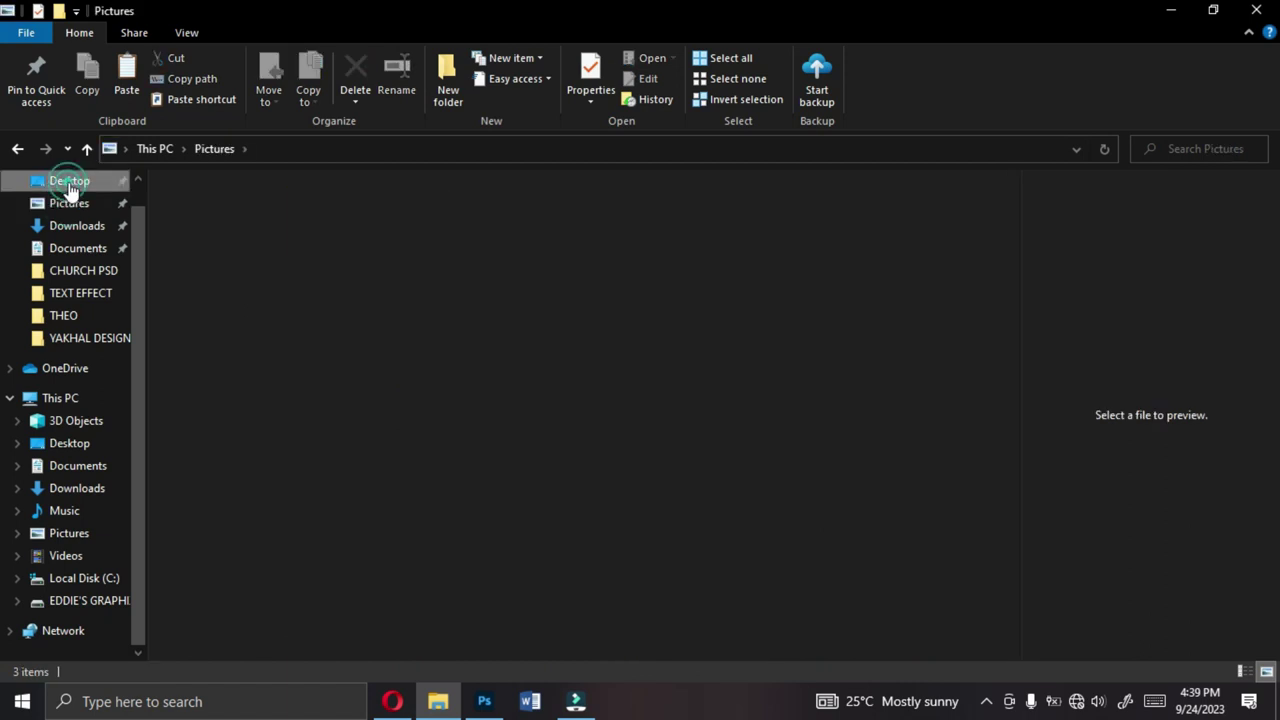
left_click(437, 588)
double_click(437, 588)
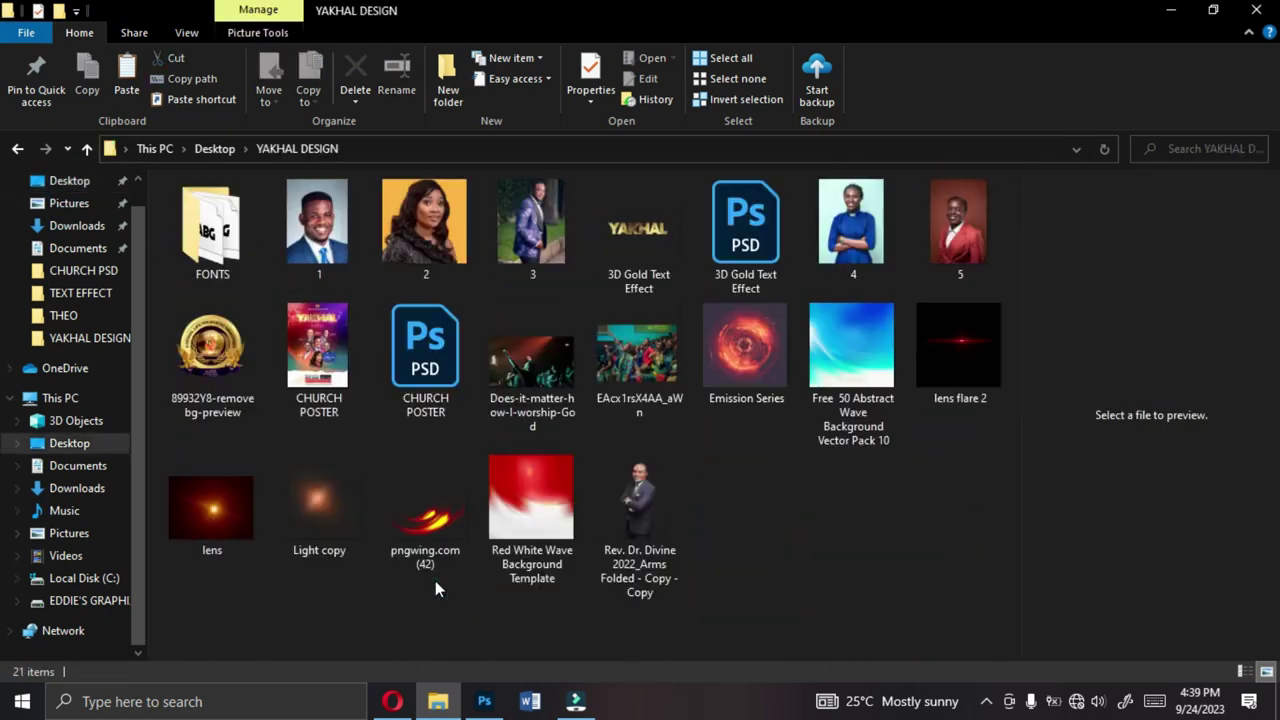